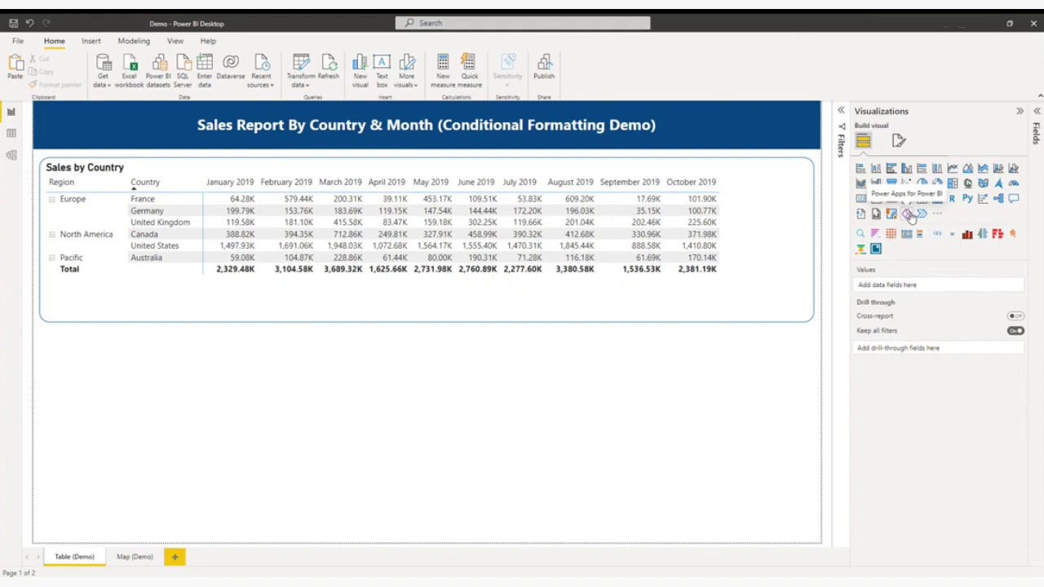
# Duplicate the Sales by Country matrix with Ctrl+C/Ctrl+V and place the copy below the original.
pyautogui.click(756, 203)
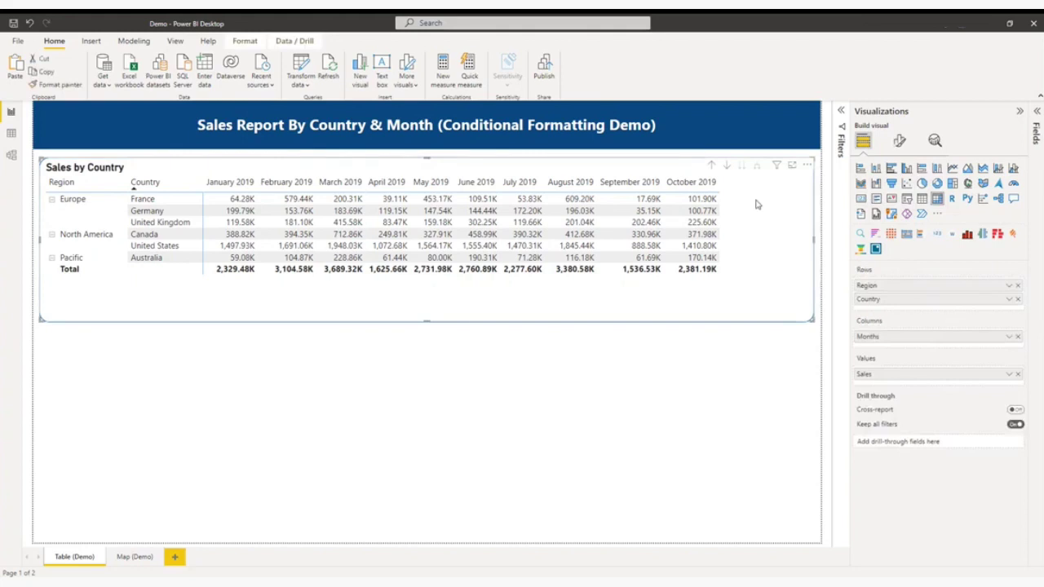
pyautogui.hotkey('ctrl', 'c')
pyautogui.hotkey('ctrl', 'v')
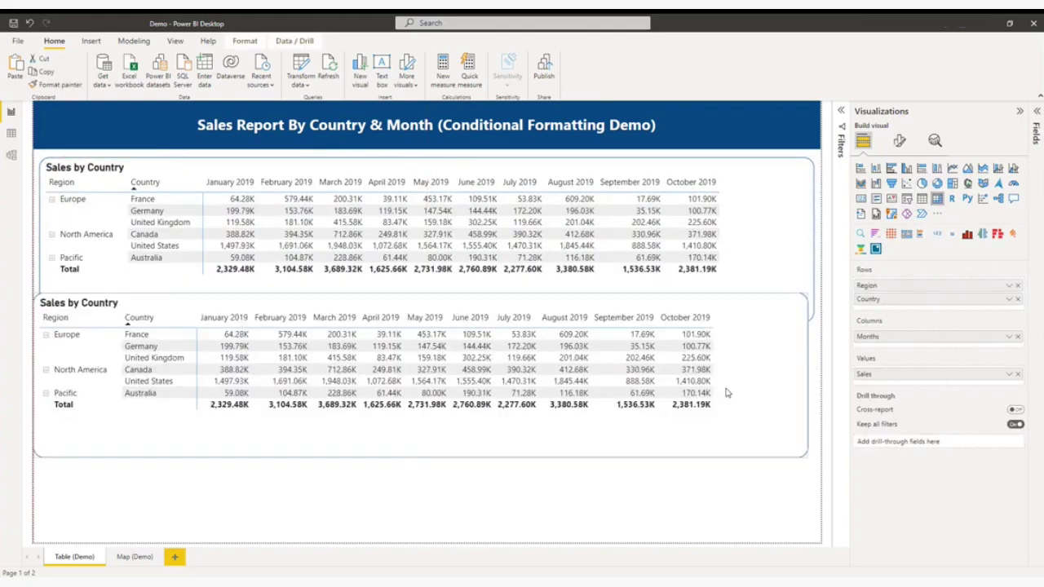
pyautogui.moveTo(735, 411)
pyautogui.mouseDown()
pyautogui.moveTo(765, 408)
pyautogui.moveTo(749, 407)
pyautogui.mouseUp()
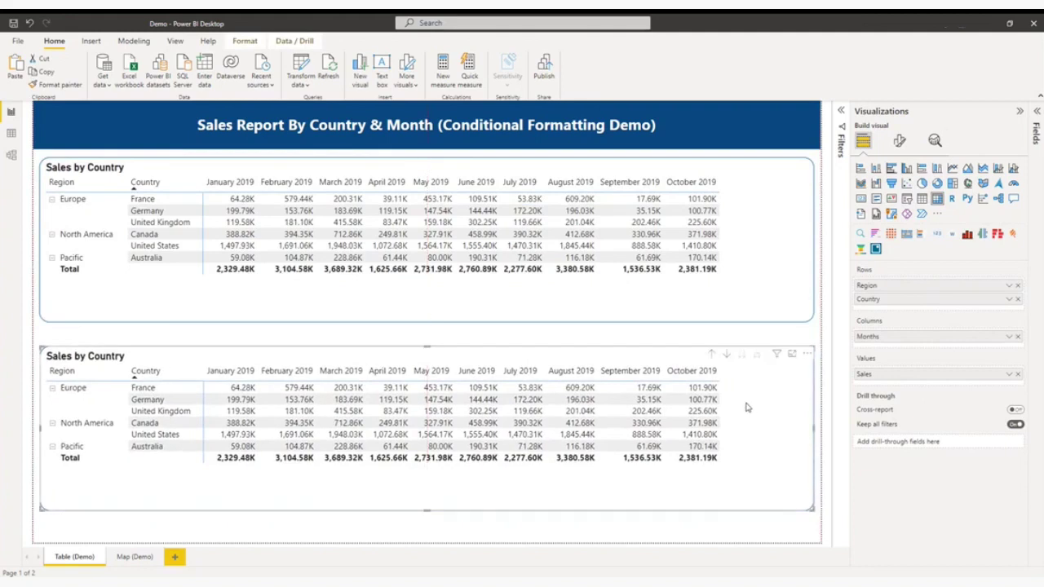
# Turn on Background color under Cell elements for the copied matrix and open its fx formatting rules.
pyautogui.click(899, 140)
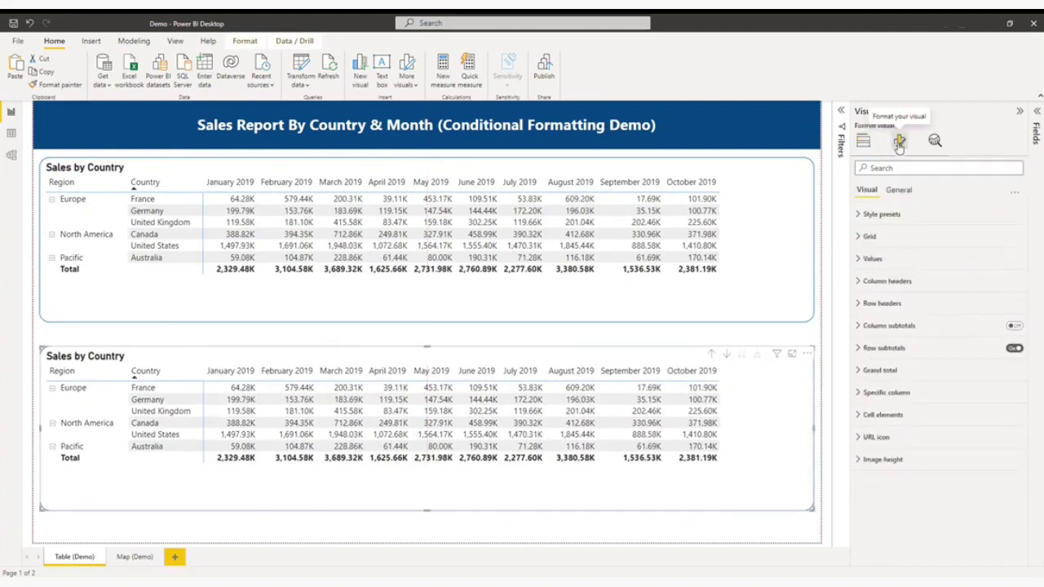
pyautogui.click(858, 414)
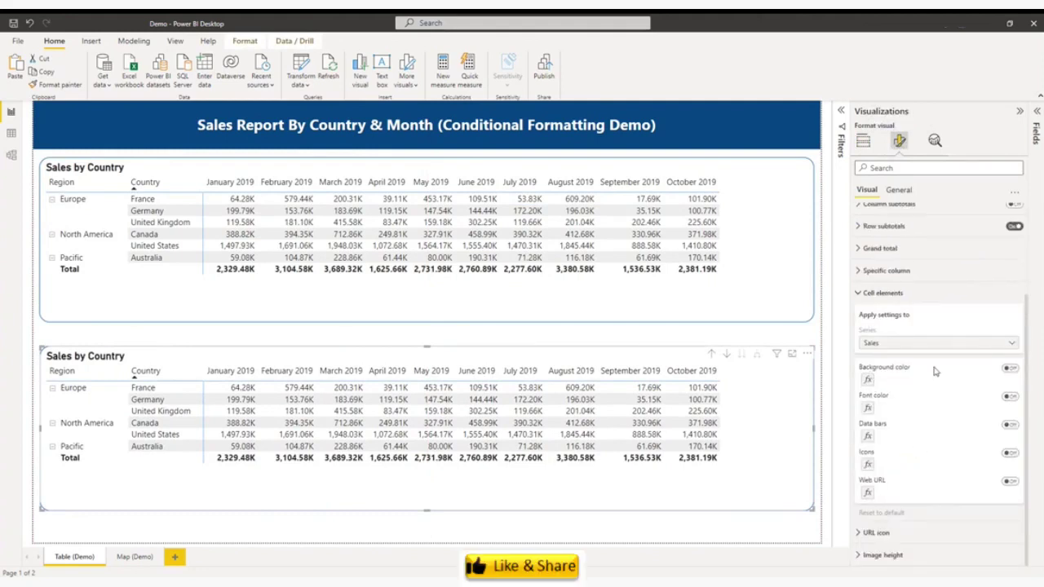
pyautogui.click(1010, 368)
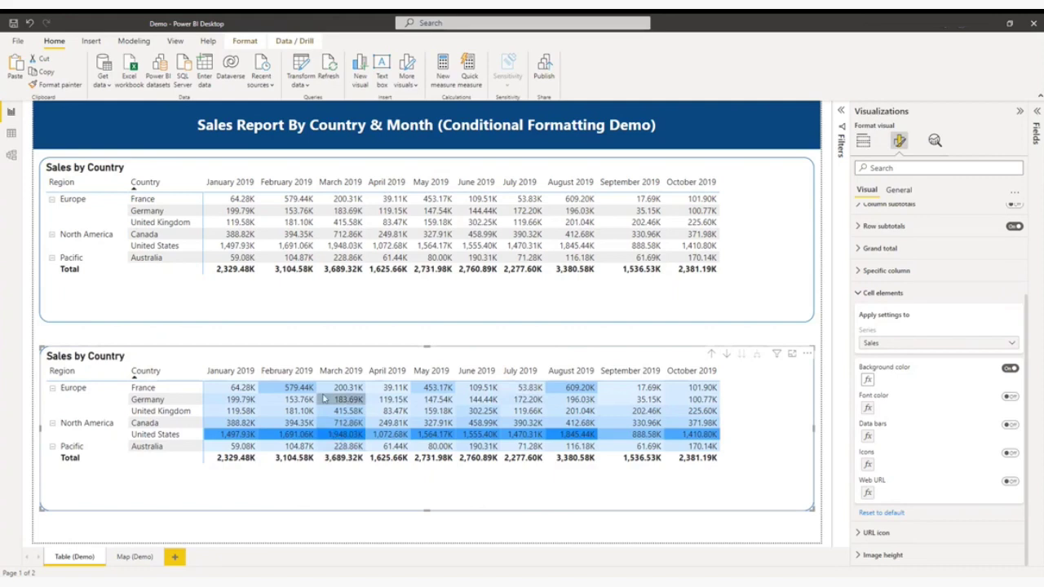
pyautogui.click(868, 380)
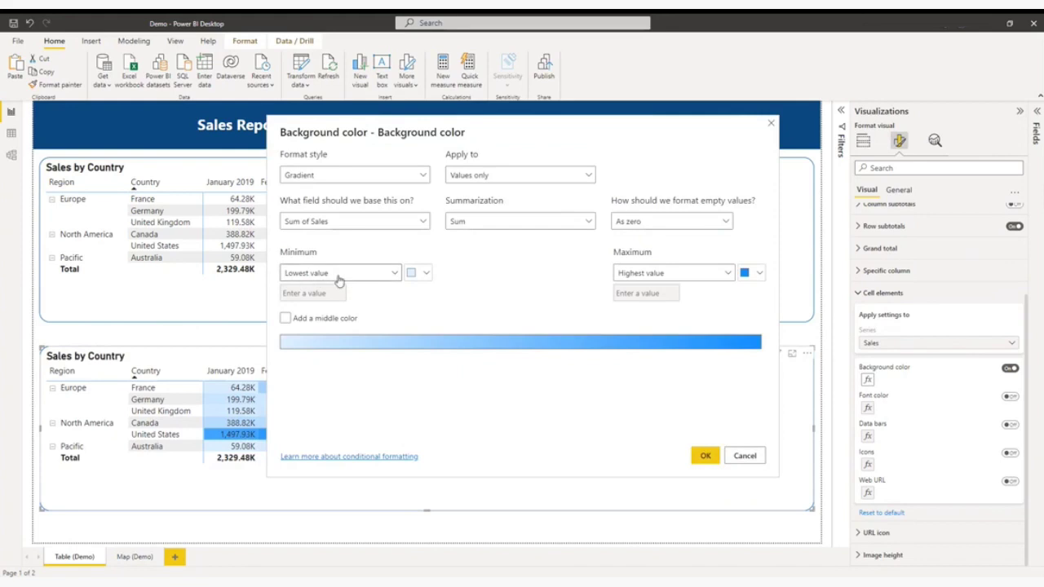
# Set the background gradient to red minimum, yellow middle and green #66D273 maximum, then apply it.
pyautogui.click(425, 274)
pyautogui.click(558, 291)
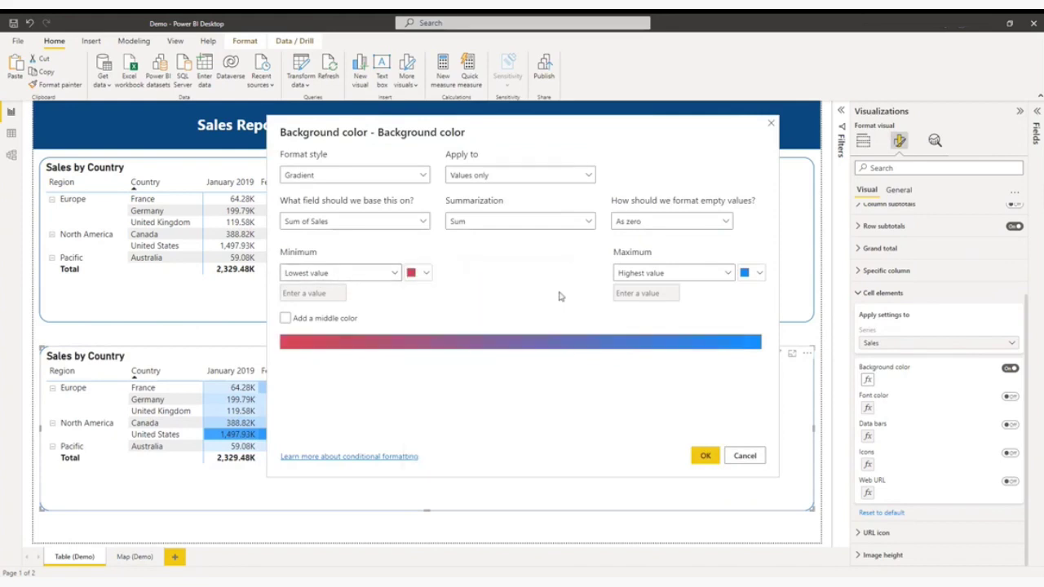
pyautogui.click(307, 323)
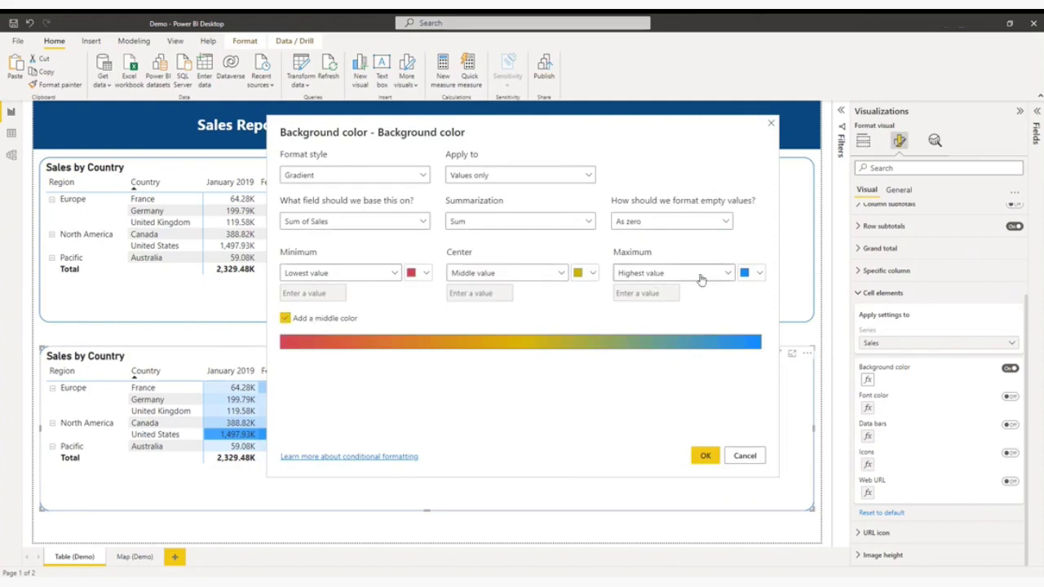
pyautogui.click(760, 274)
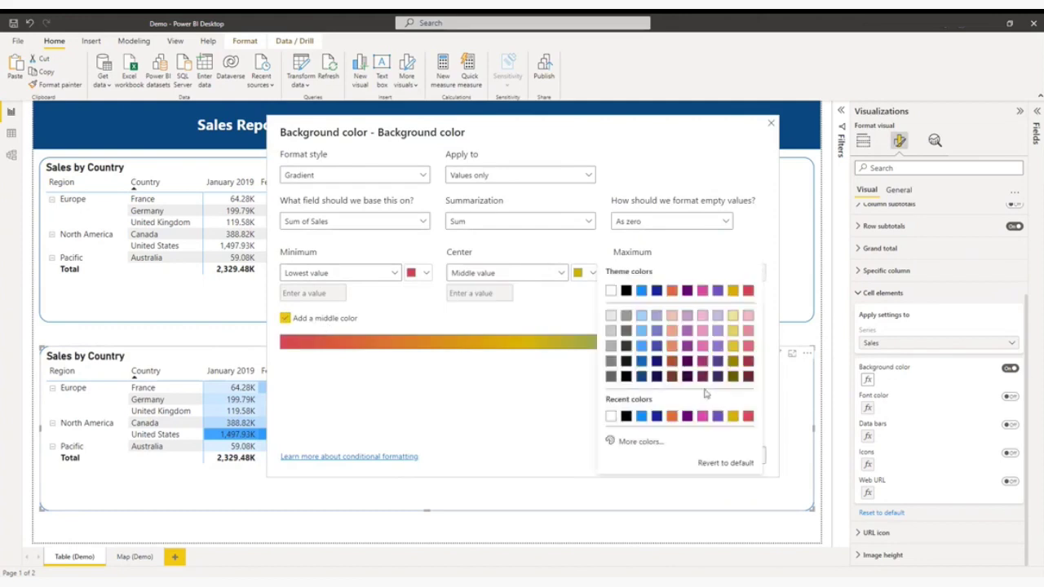
pyautogui.click(635, 445)
pyautogui.click(658, 400)
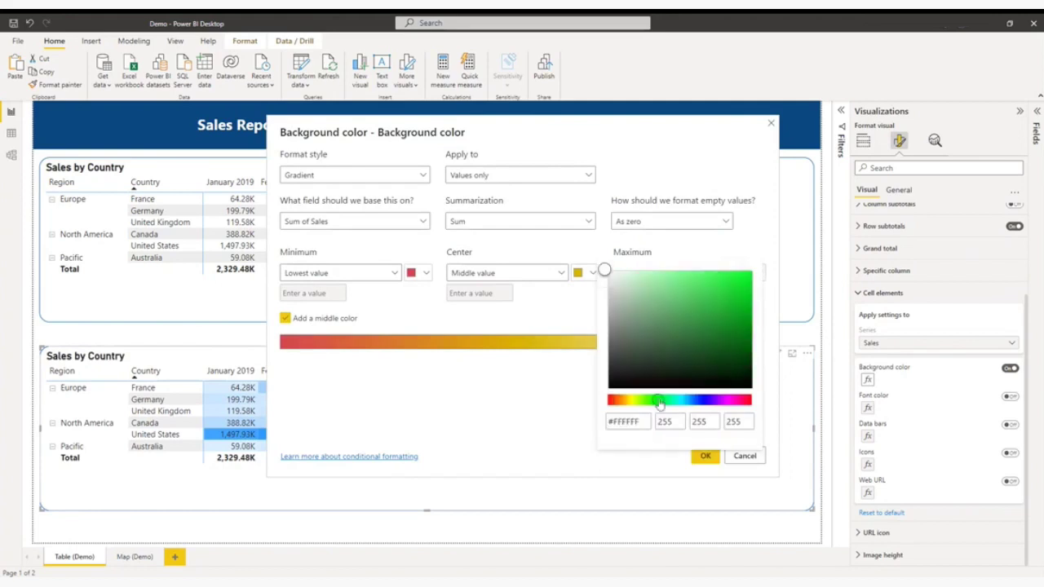
pyautogui.click(721, 287)
pyautogui.click(679, 291)
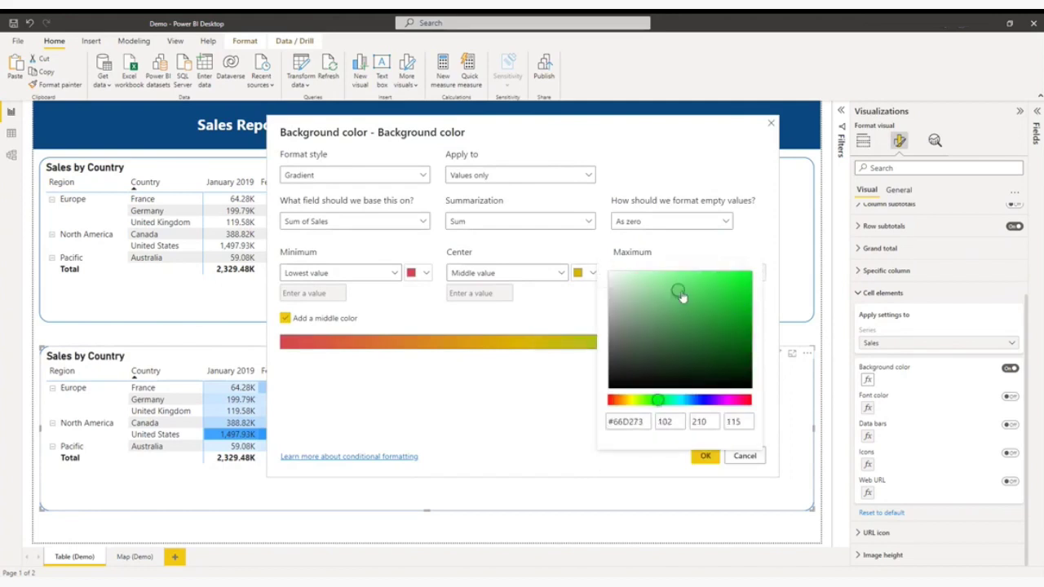
pyautogui.click(560, 428)
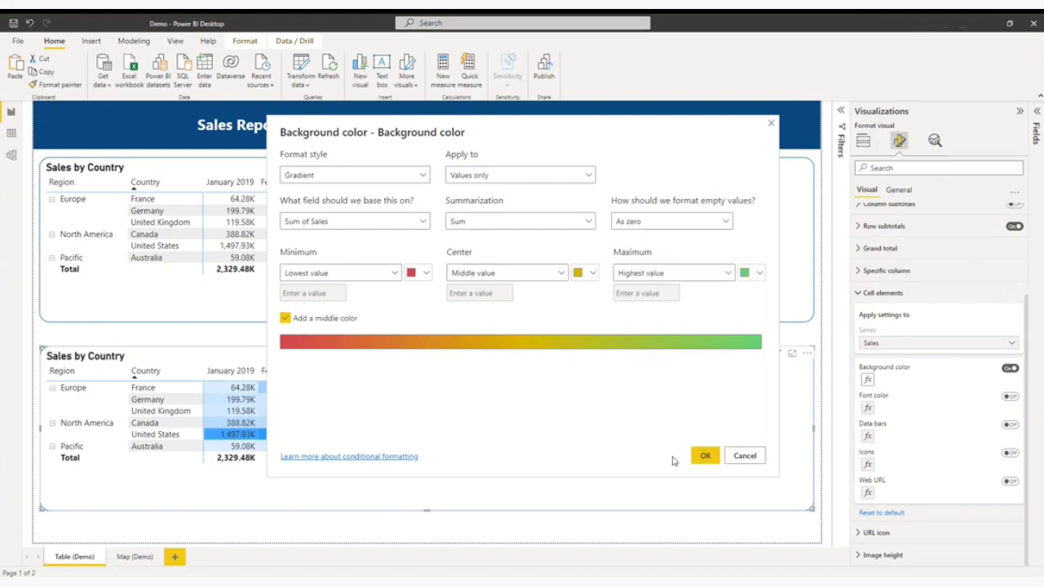
pyautogui.click(705, 457)
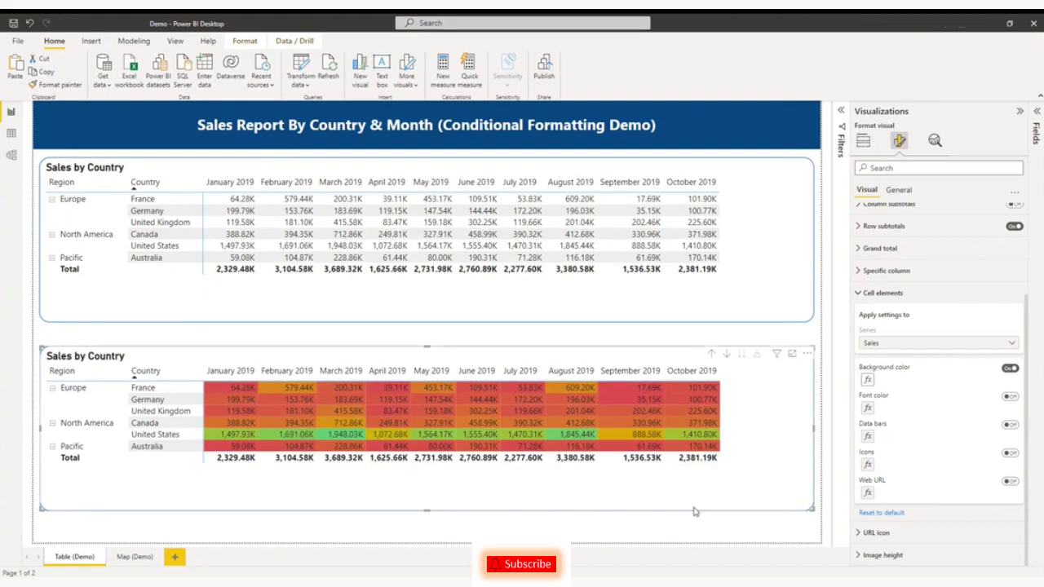
pyautogui.click(800, 338)
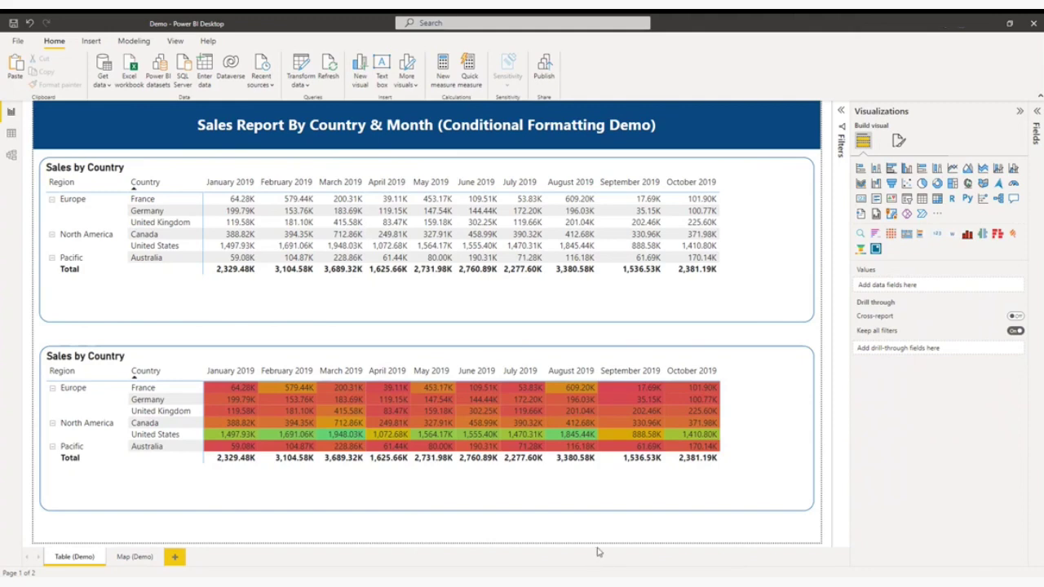
# Switch to the Map (Demo) page and view the blue-shaded Sales by Country filled map.
pyautogui.click(136, 557)
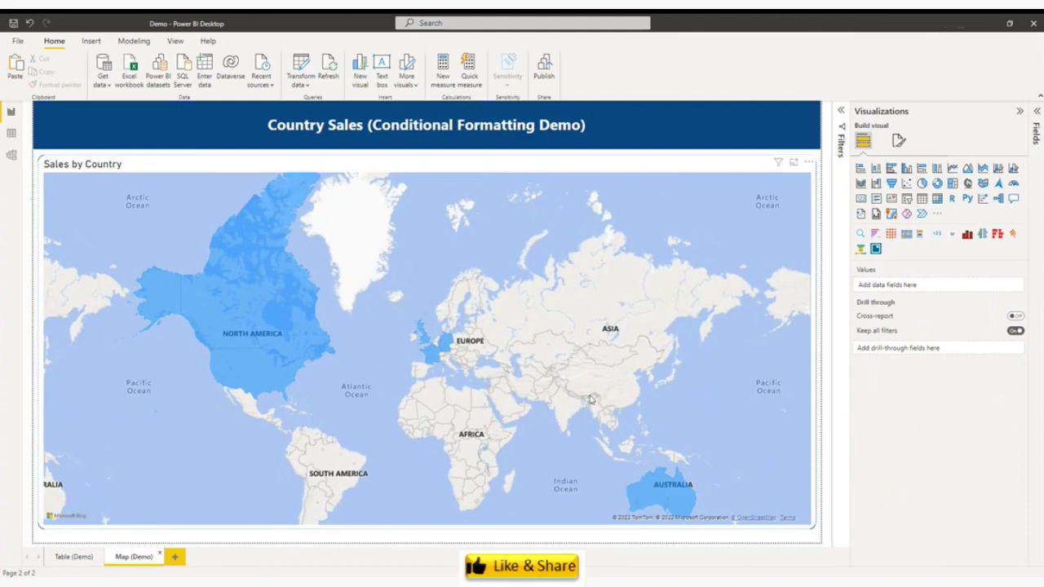
pyautogui.moveTo(663, 499)
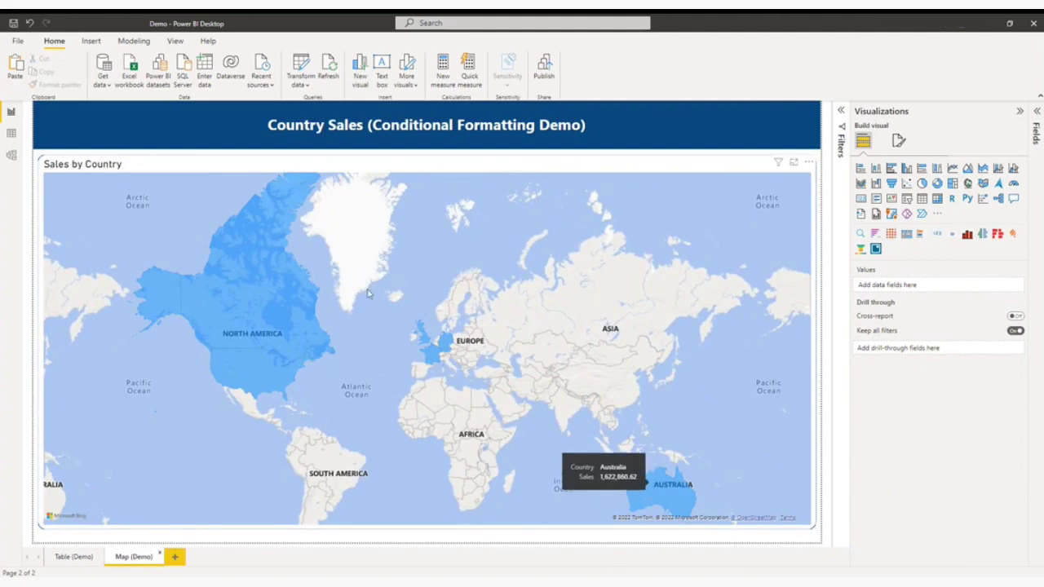
pyautogui.moveTo(251, 256)
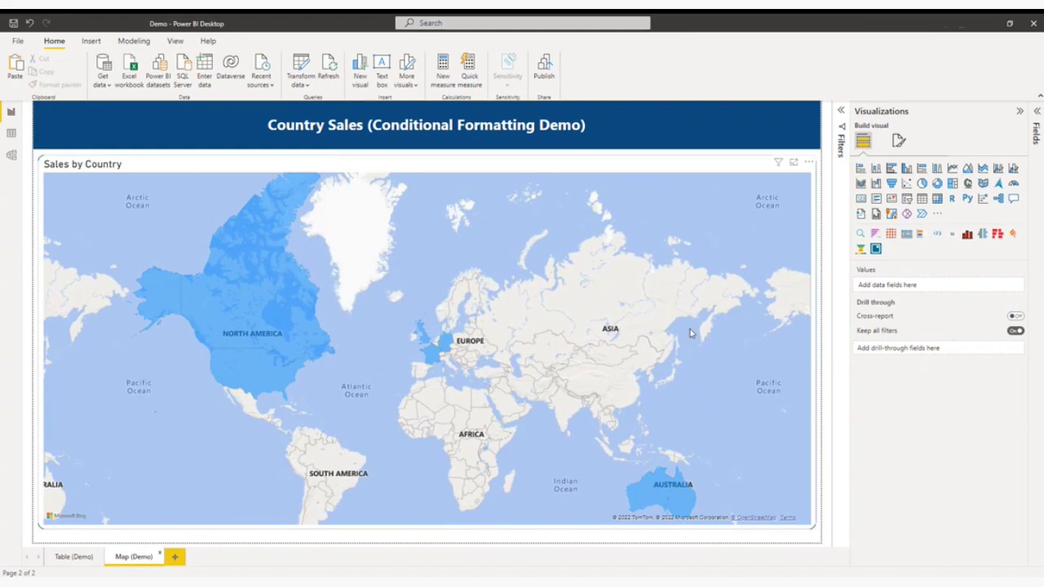
# Select the map and open the fx gradient settings for its Default fill colour under Fill colors.
pyautogui.click(653, 172)
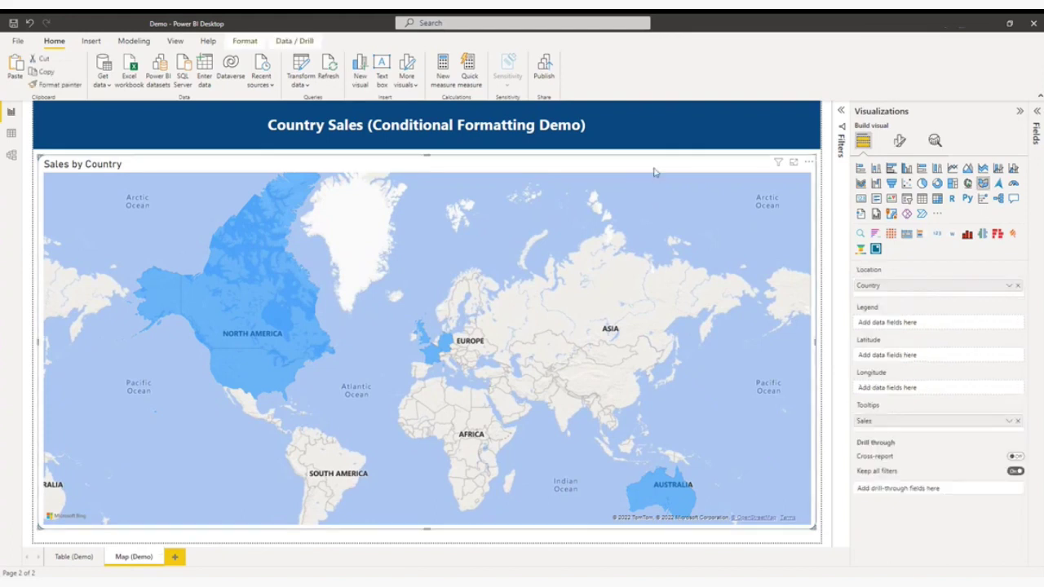
pyautogui.click(899, 143)
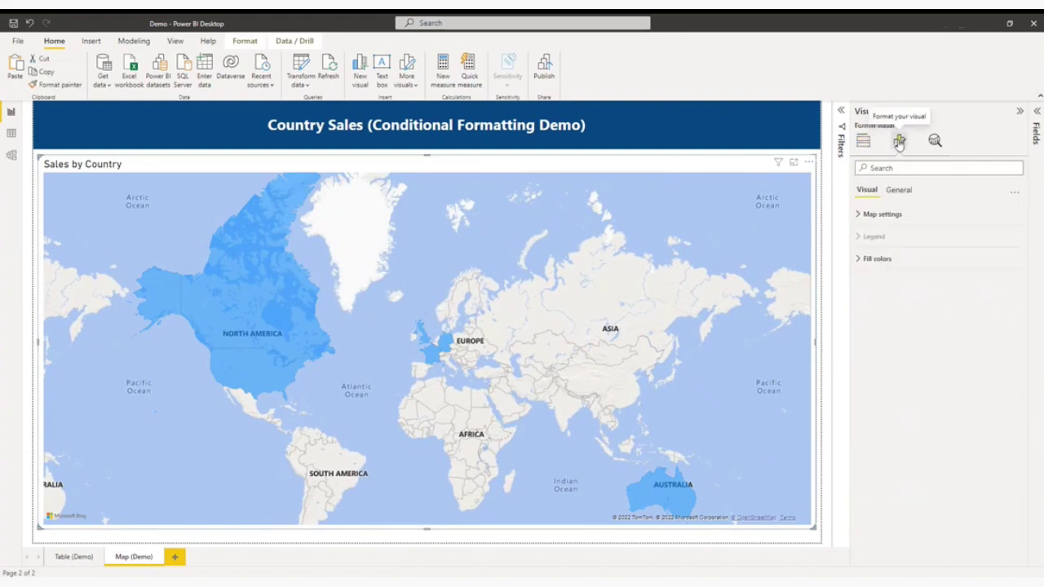
pyautogui.click(865, 265)
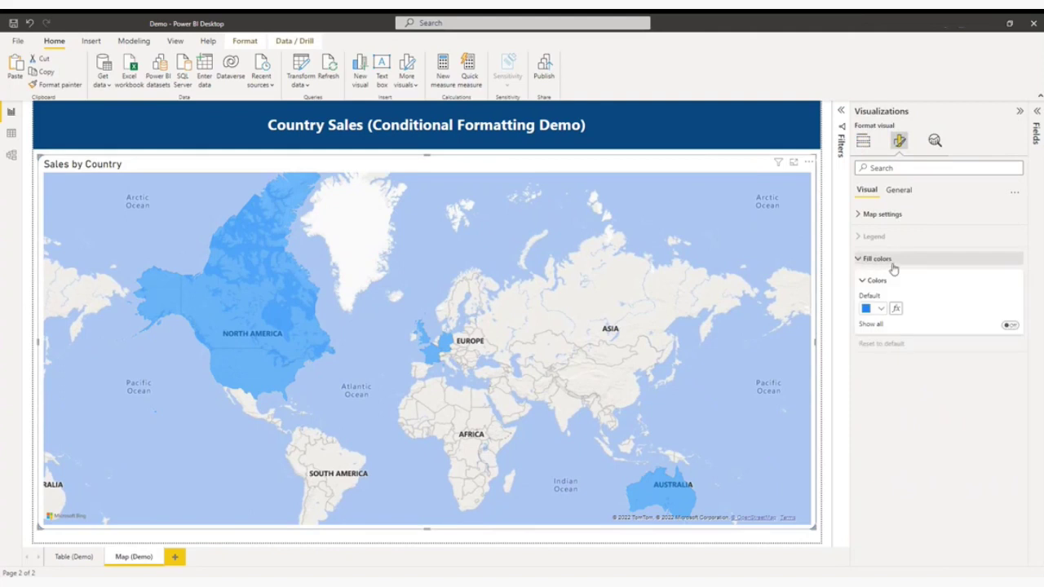
pyautogui.click(896, 309)
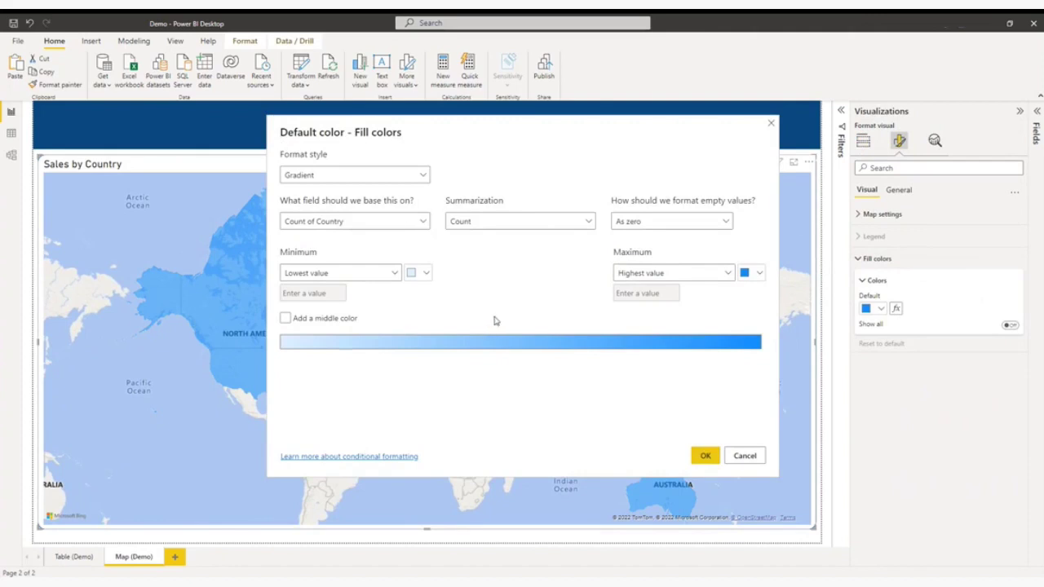
# Set the fill gradient minimum to red and add a yellow middle colour.
pyautogui.click(425, 276)
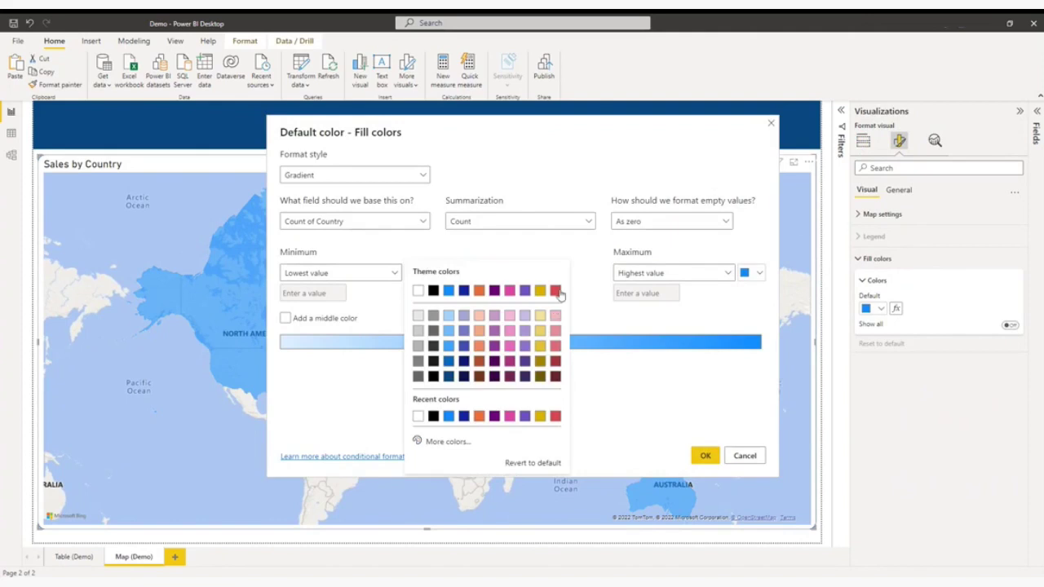
pyautogui.click(557, 292)
pyautogui.click(285, 318)
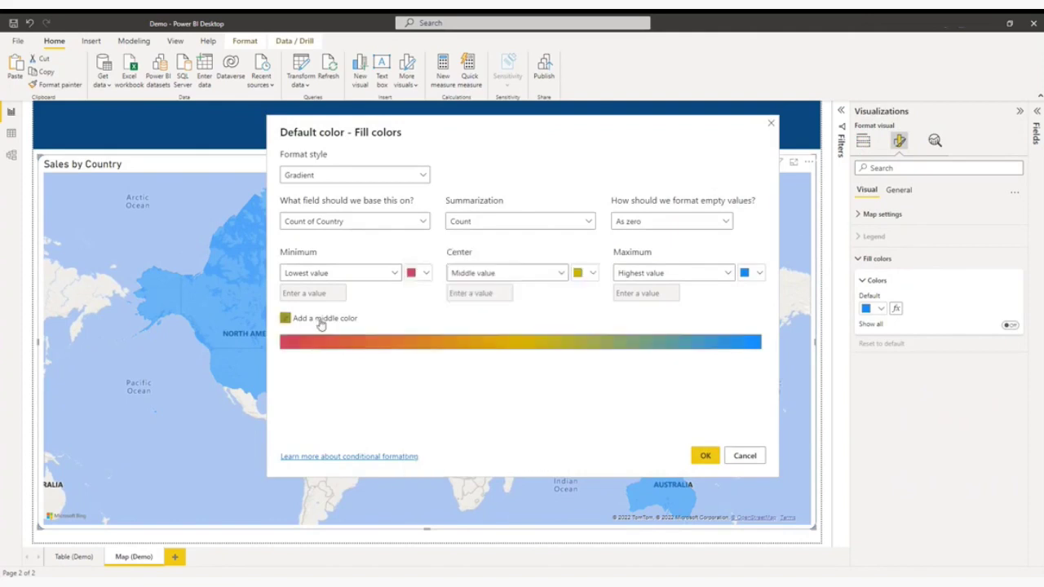
pyautogui.click(592, 274)
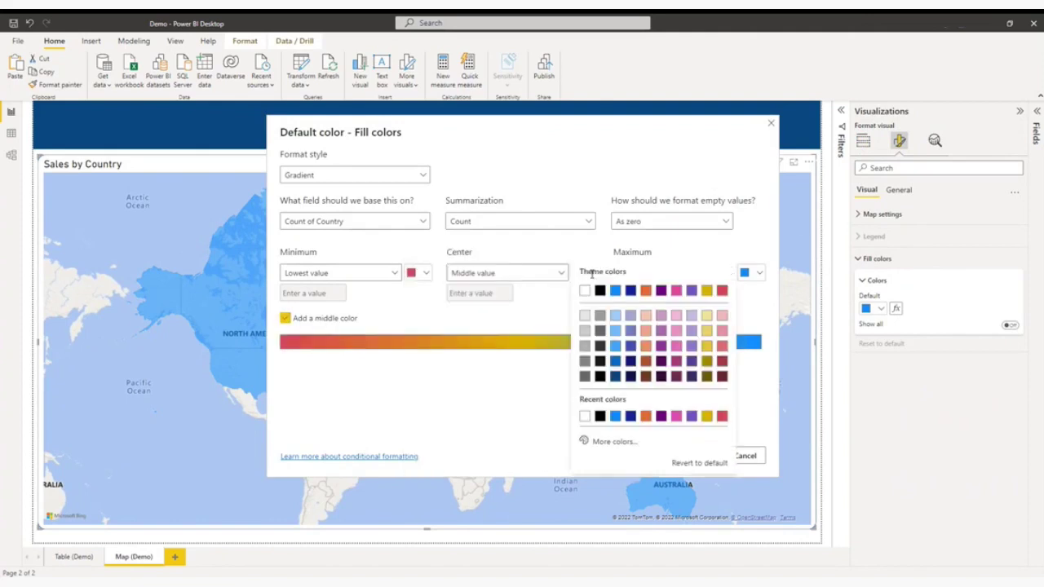
pyautogui.click(707, 349)
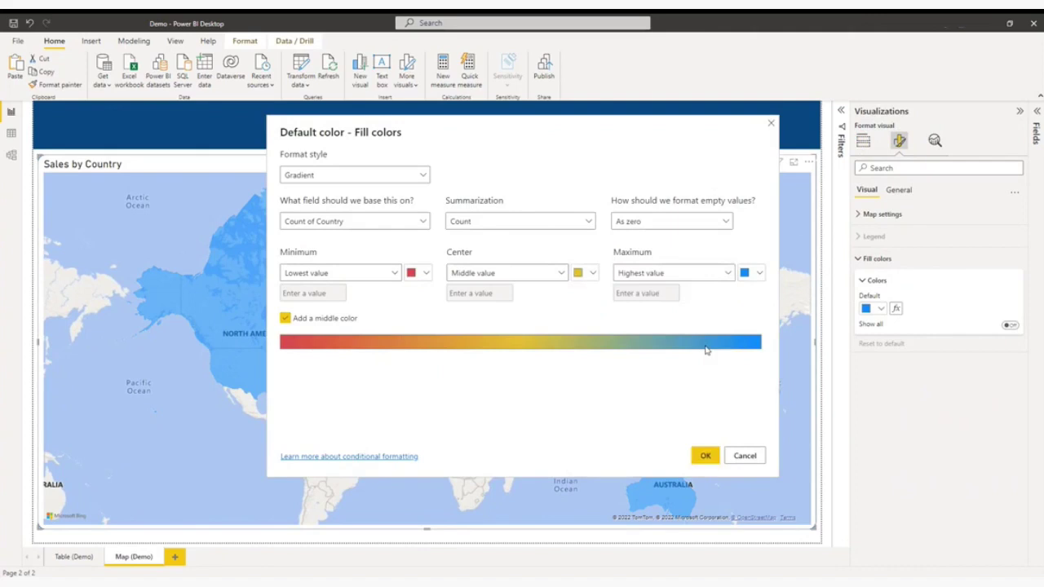
# Set the gradient maximum to the custom dark green #1F672B.
pyautogui.click(759, 274)
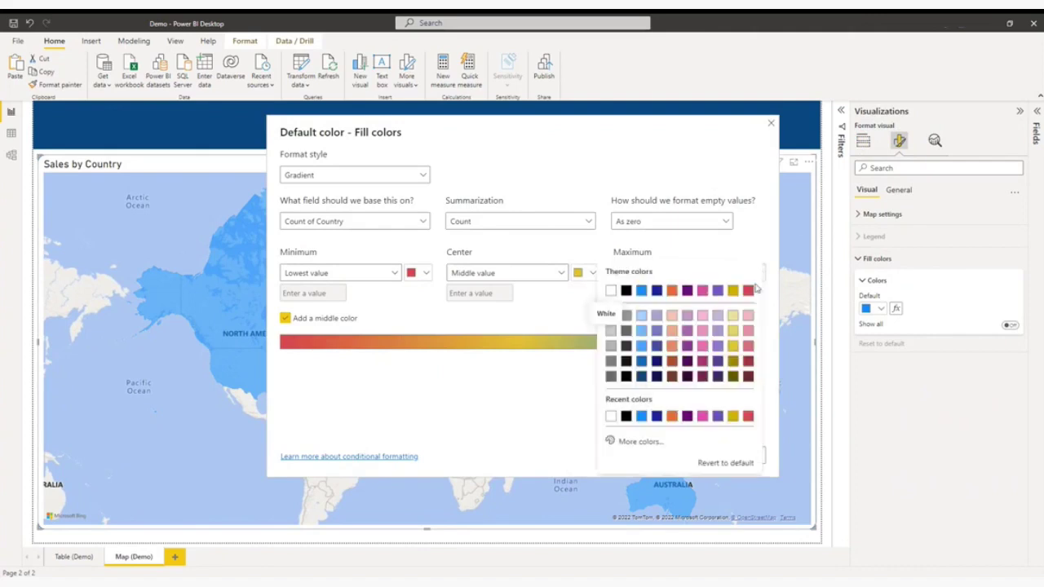
pyautogui.click(641, 441)
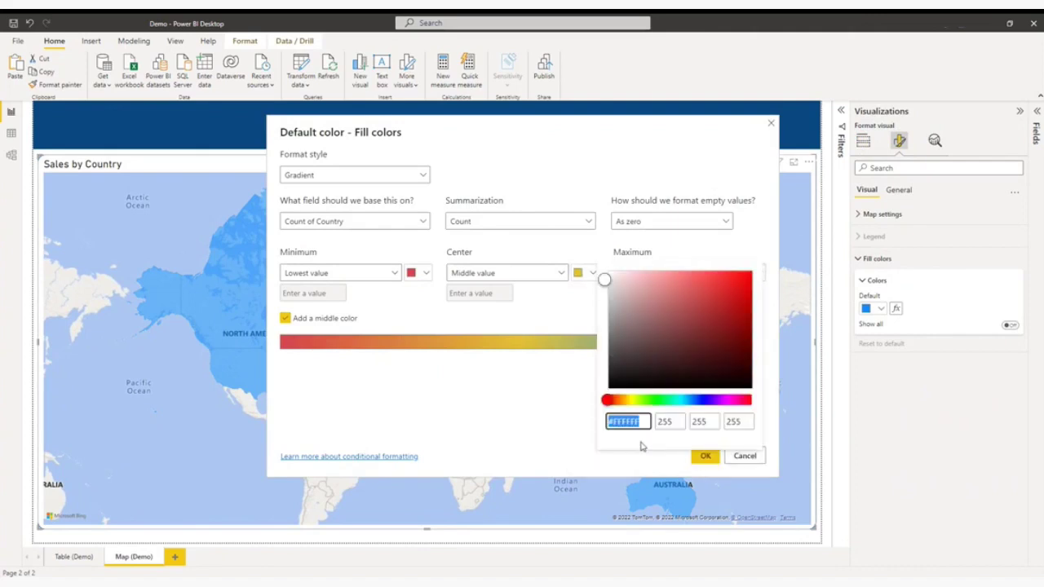
pyautogui.click(659, 400)
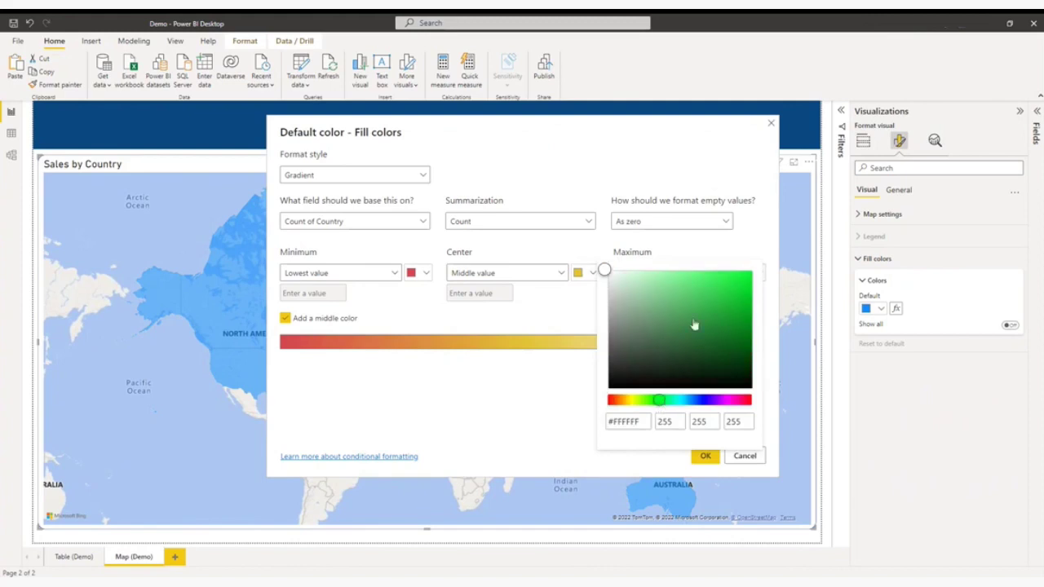
pyautogui.click(712, 357)
pyautogui.moveTo(711, 356); pyautogui.dragTo(709, 346)
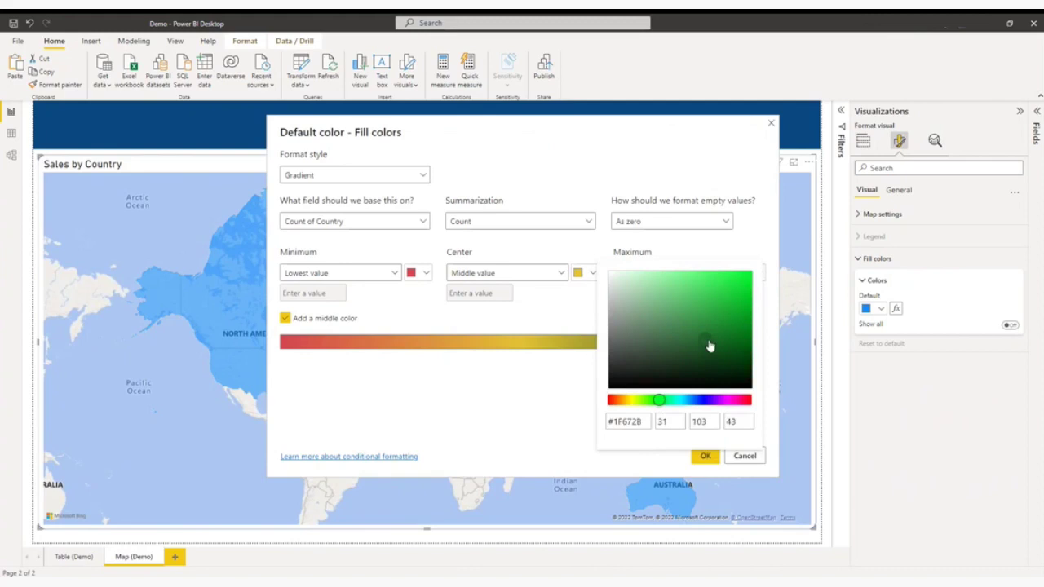
pyautogui.click(539, 394)
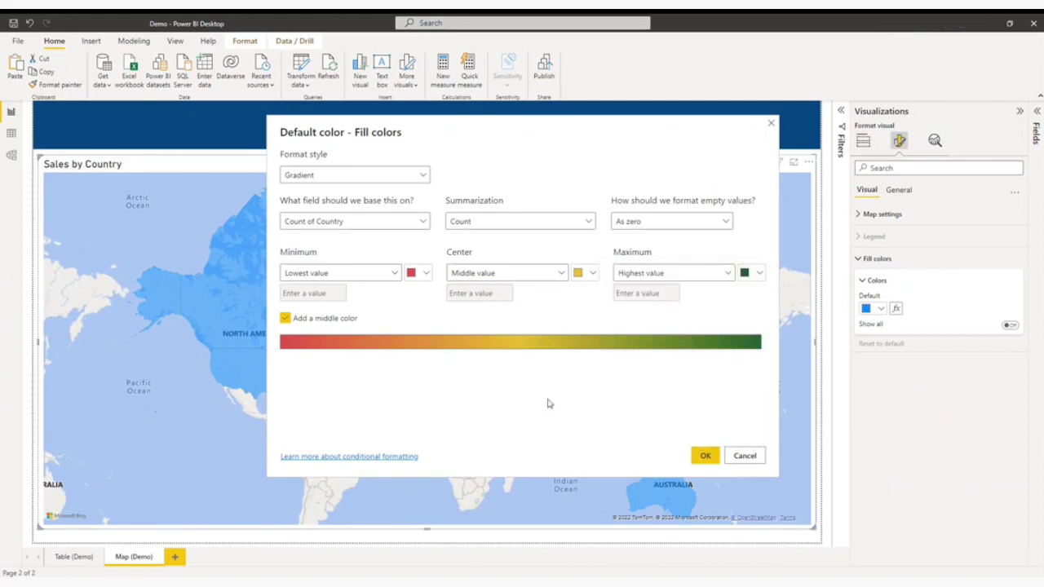
# Apply the gradient and check country tooltips: United States green, Canada amber, Europe and Australia red.
pyautogui.click(705, 456)
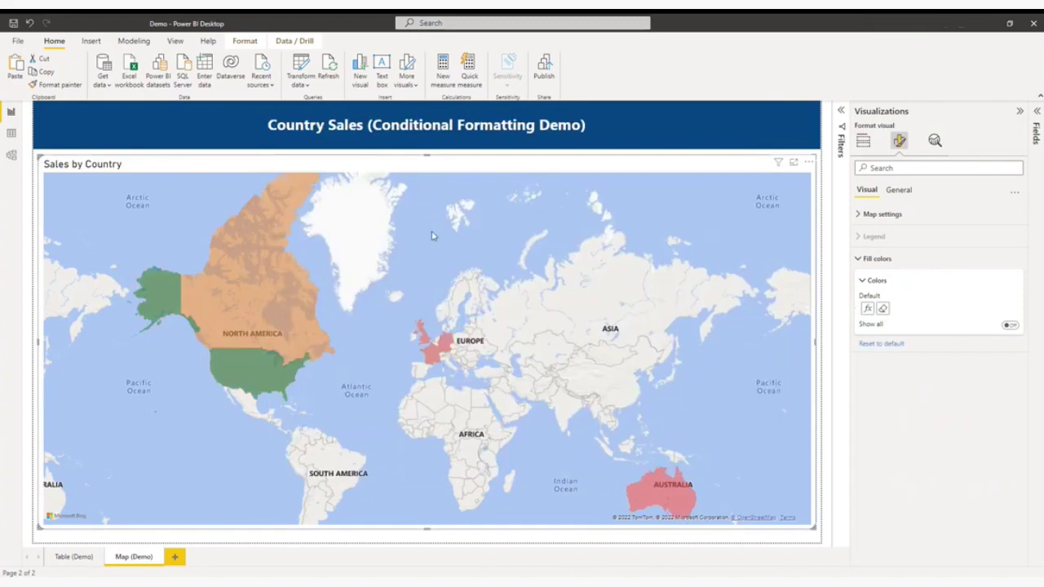
pyautogui.moveTo(149, 296)
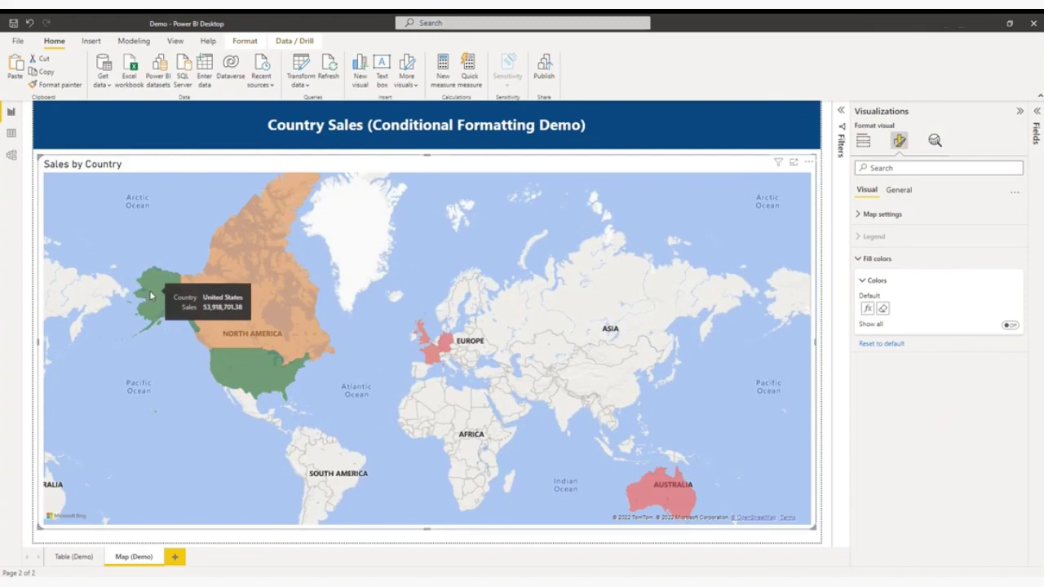
pyautogui.moveTo(263, 279)
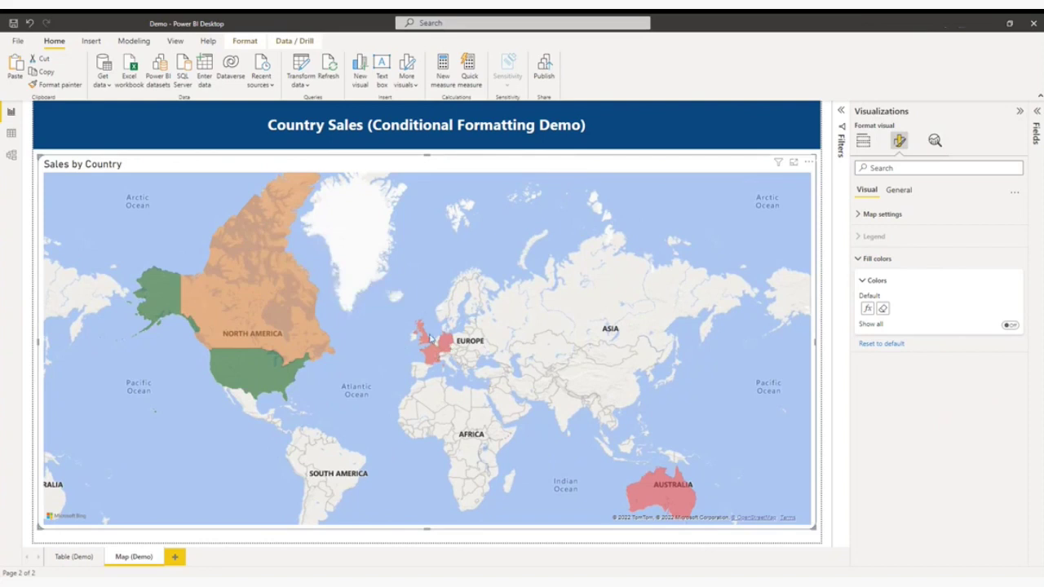
pyautogui.moveTo(444, 355)
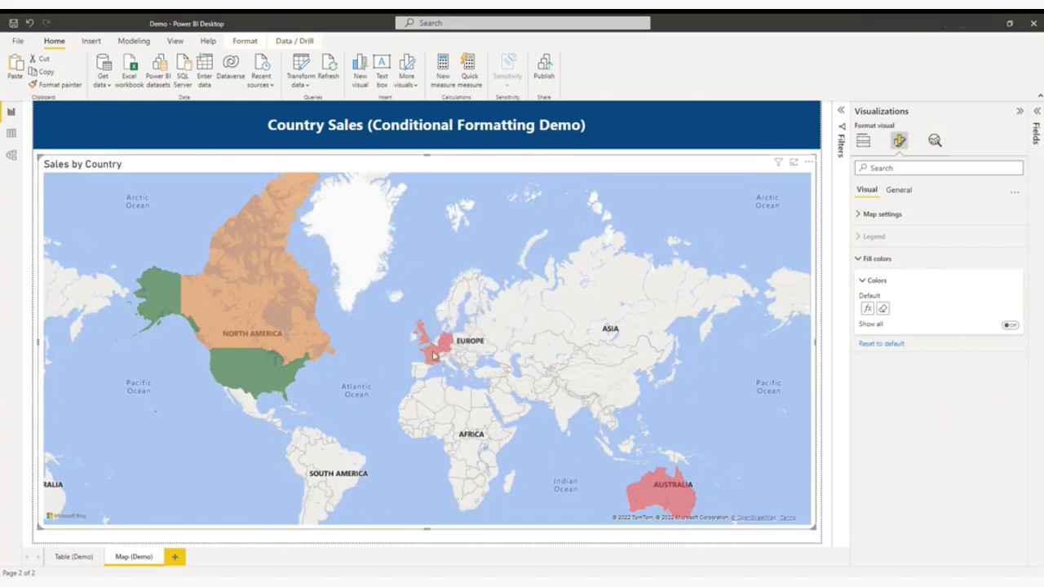